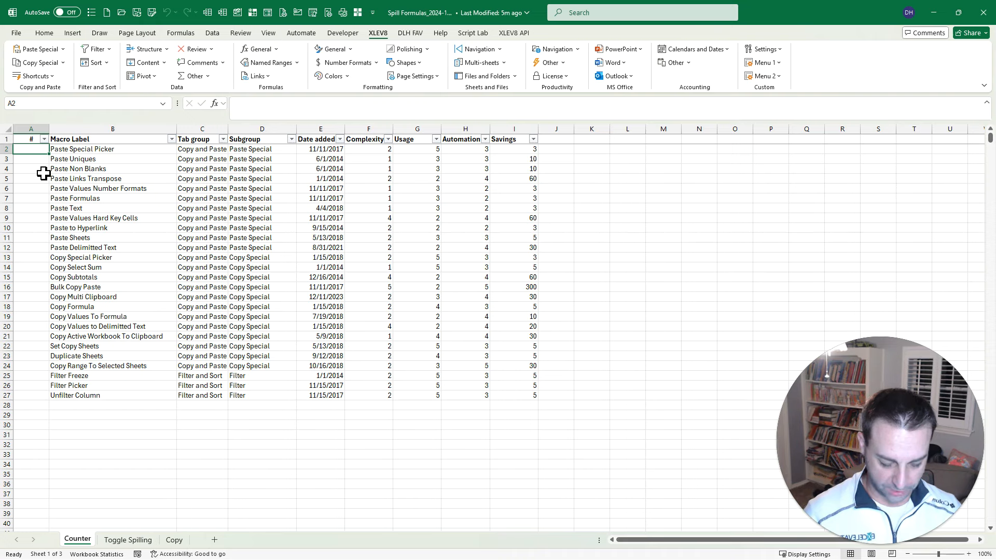
Run the Insert Counter Formula macro on cell A2 of the Counter sheet with a row count of 1500
{"action": "key", "text": "ctrl+shift+m"}
{"action": "type", "text": "counter"}
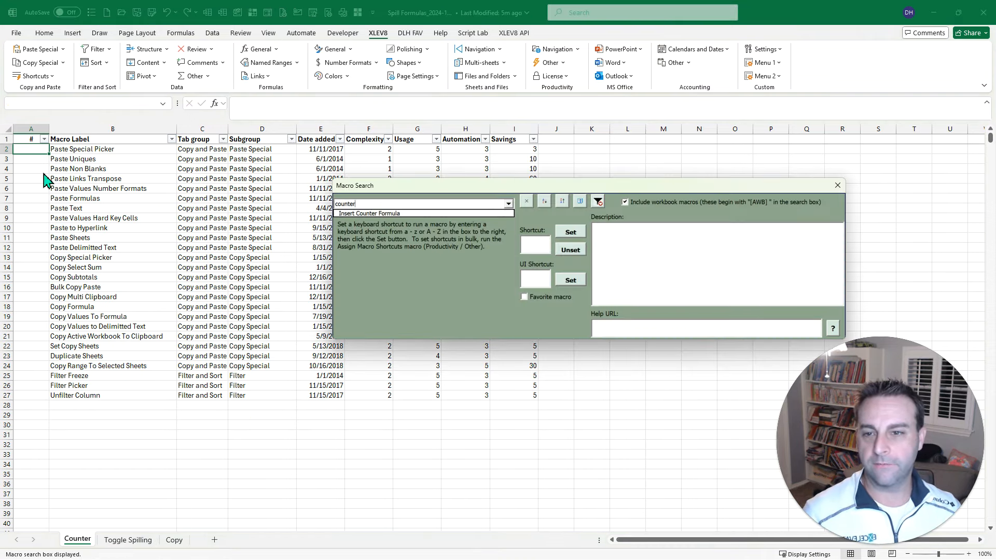
{"action": "key", "text": "Down"}
{"action": "key", "text": "Return"}
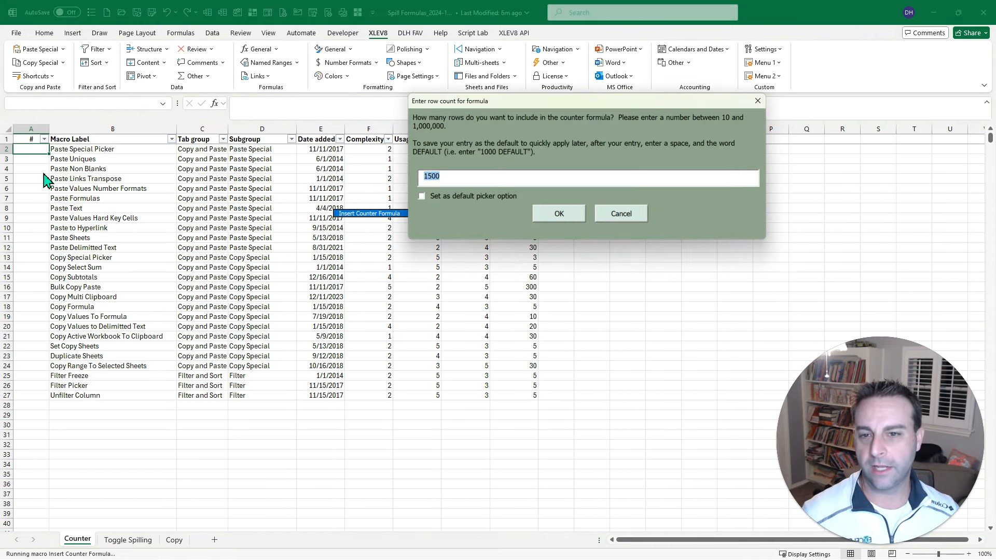
{"action": "left_click_drag", "start_coordinate": [494, 99], "coordinate": [498, 109]}
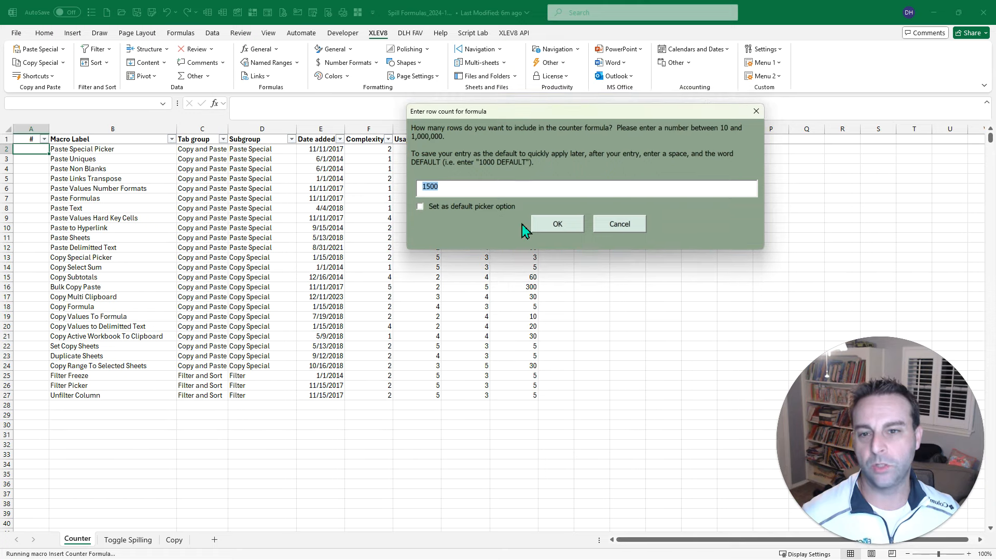
{"action": "left_click", "coordinate": [557, 224]}
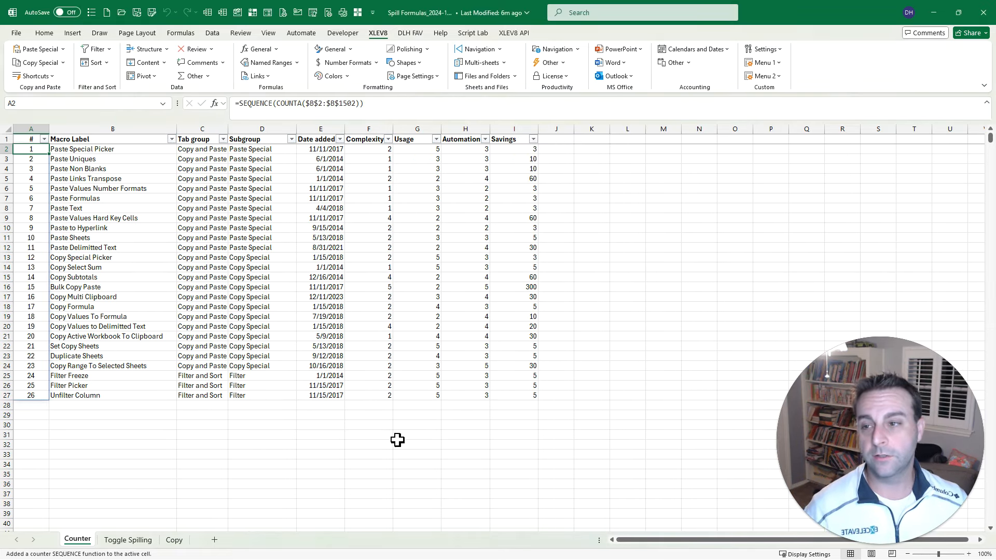
Append the filter macro rows from the Copy sheet below the Counter sheet's list, starting at B28, as values and number formats
{"action": "key", "text": "Down"}
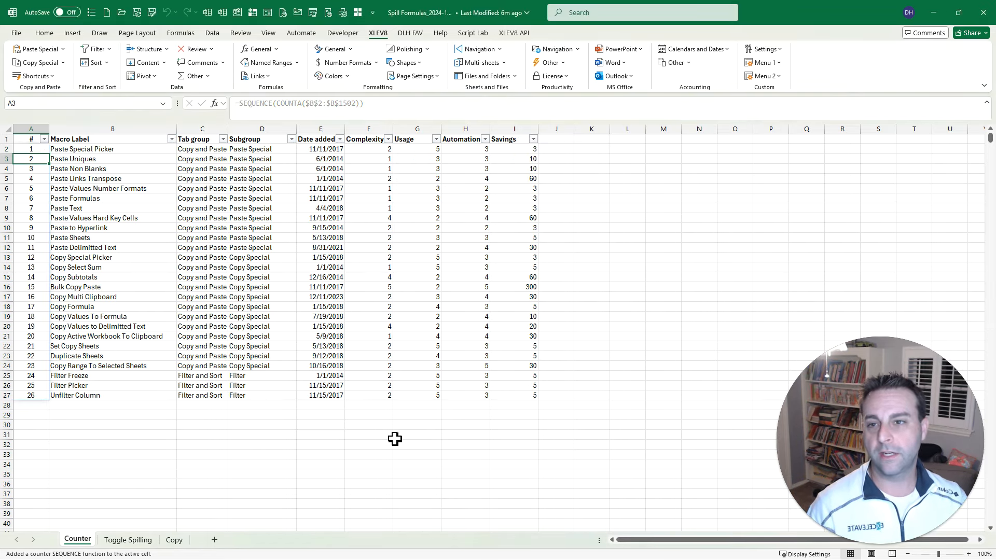
{"action": "key", "text": "Up"}
{"action": "key", "text": "ctrl+Down"}
{"action": "key", "text": "ctrl+Page_Down"}
{"action": "key", "text": "ctrl+Page_Down"}
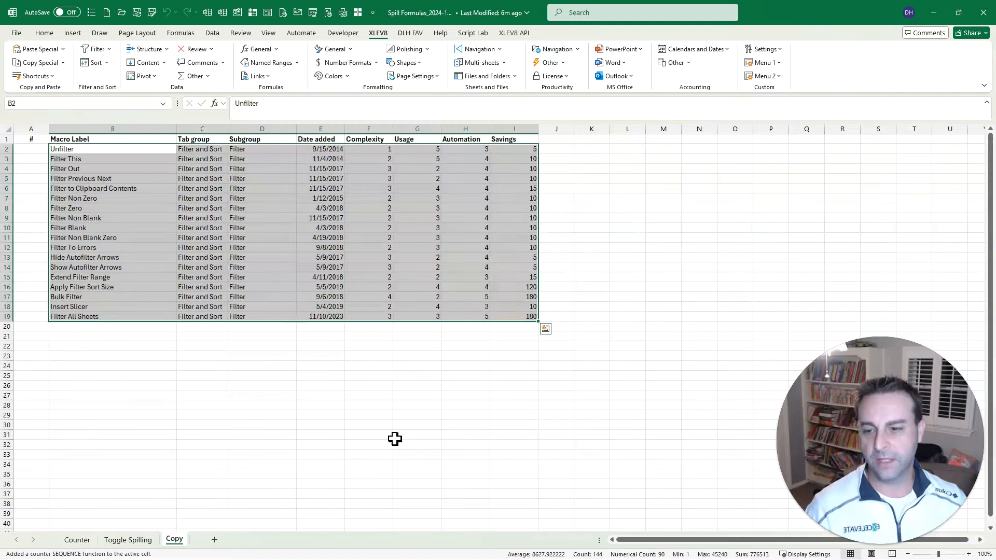
{"action": "key", "text": "ctrl+Page_Up"}
{"action": "key", "text": "ctrl+Page_Up"}
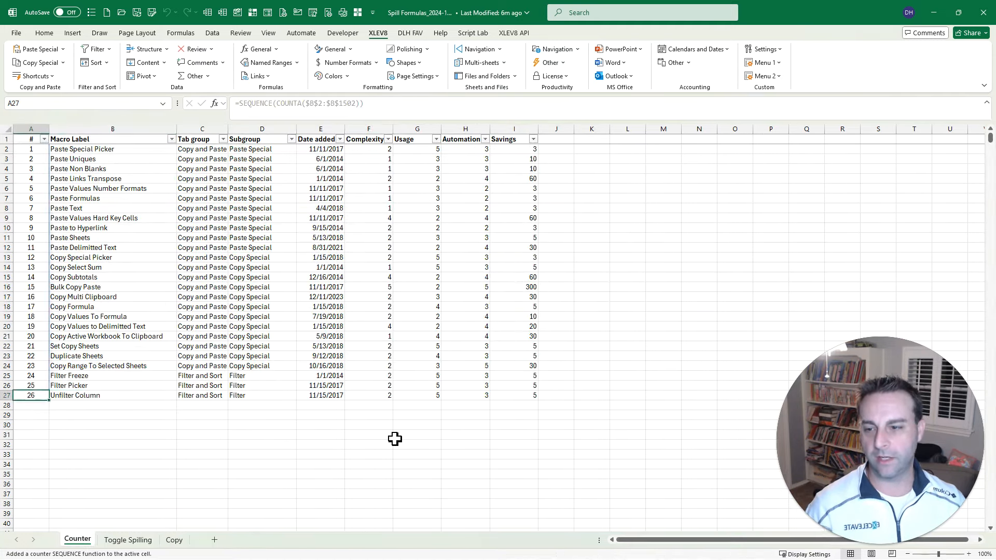
{"action": "key", "text": "Right"}
{"action": "key", "text": "Down"}
{"action": "key", "text": "ctrl+v"}
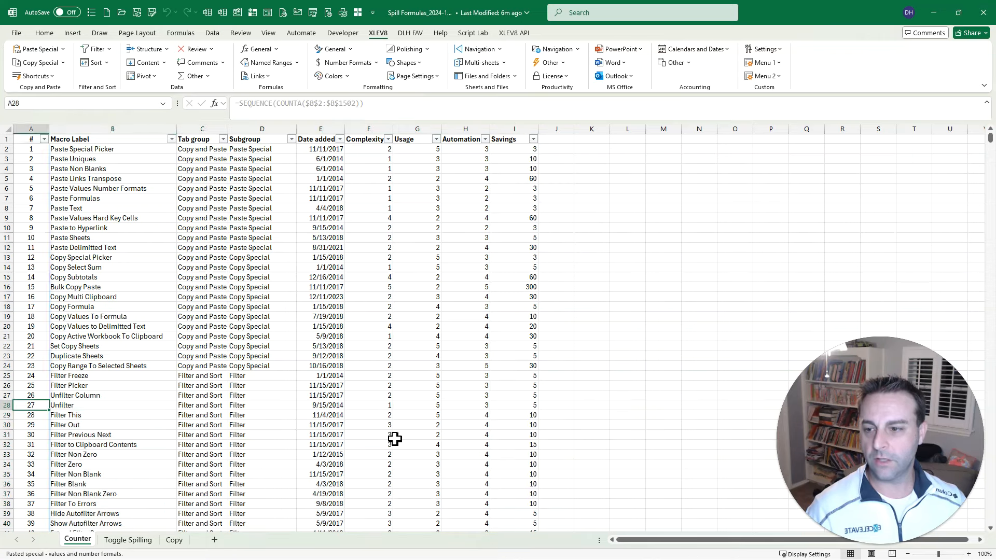
Review the counter formula in cell A2 and switch to the Toggle Spilling sheet
{"action": "key", "text": "Up"}
{"action": "key", "text": "Up"}
{"action": "key", "text": "ctrl+Up"}
{"action": "key", "text": "Down"}
{"action": "key", "text": "Left"}
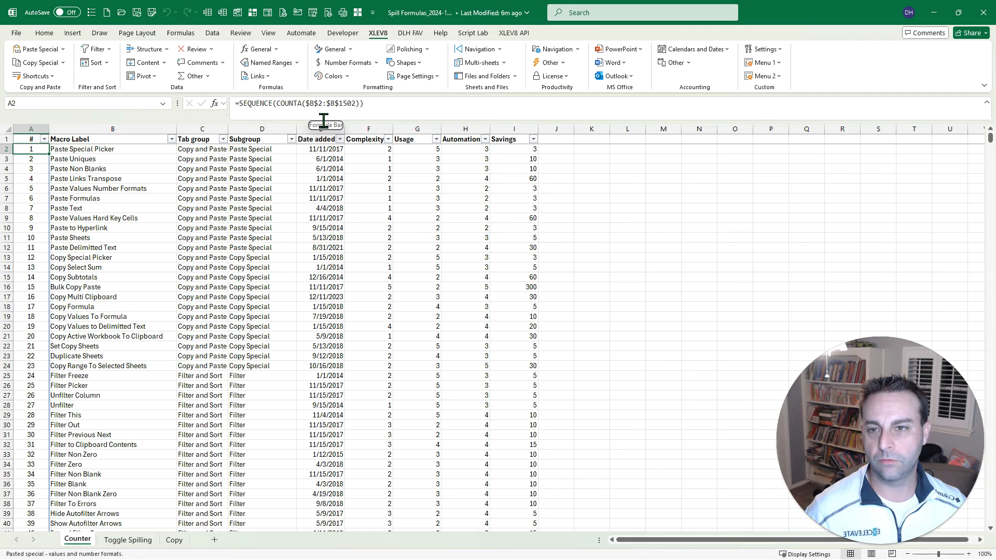
{"action": "key", "text": "ctrl+c"}
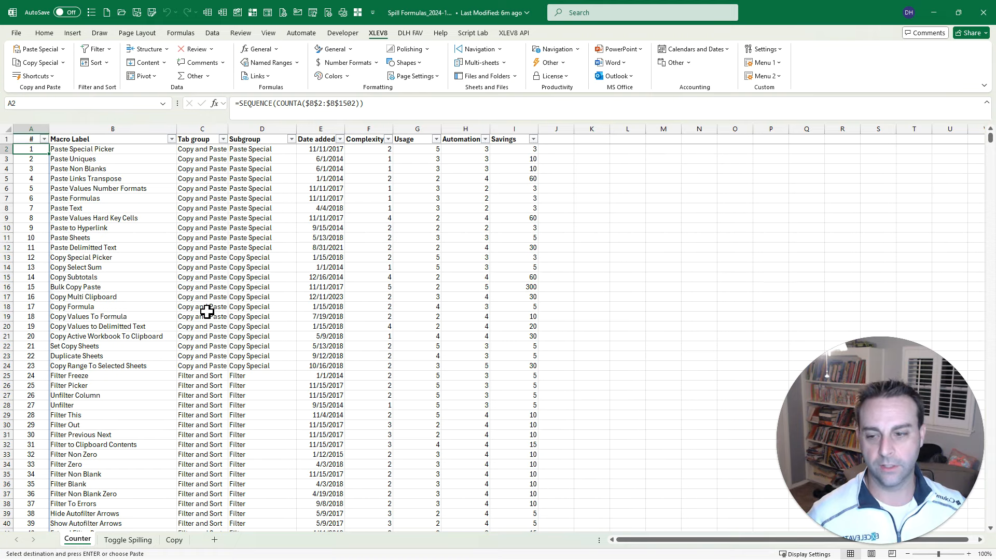
{"action": "key", "text": "ctrl+Page_Down"}
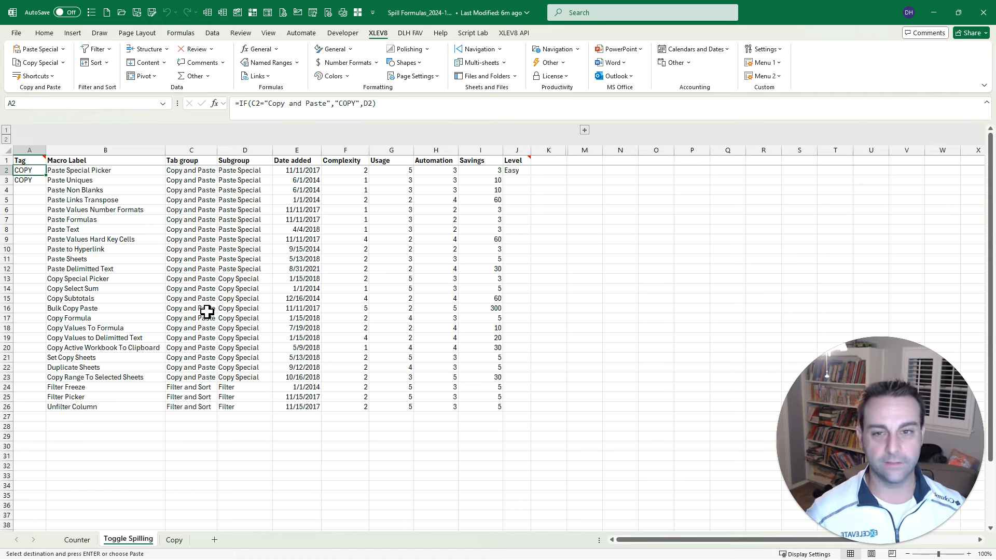
Copy the Tag formula in A3 down the column through A36
{"action": "key", "text": "Down"}
{"action": "key", "text": "ctrl+c"}
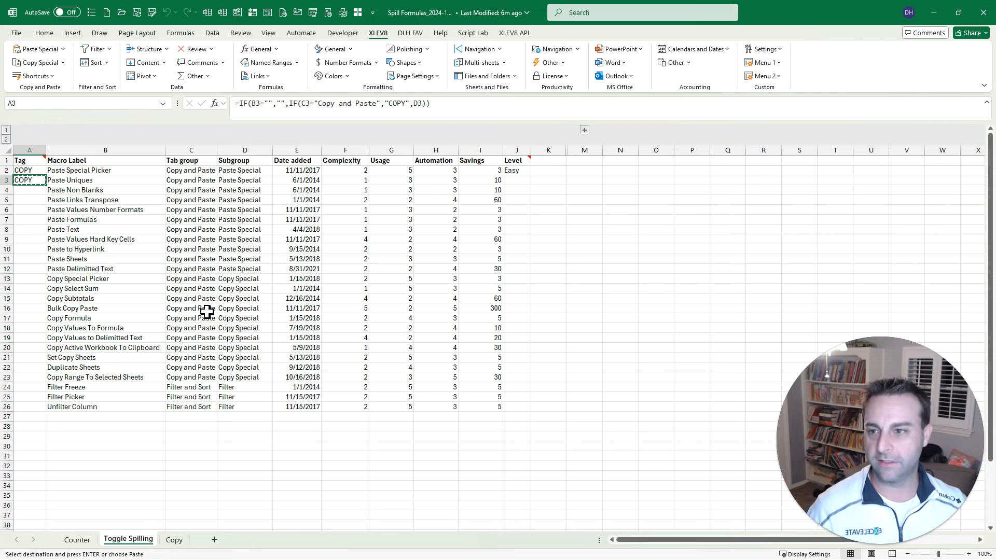
{"action": "key", "text": "Down"}
{"action": "key", "text": "shift+Down"}
{"action": "key", "text": "shift+Down"}
{"action": "key", "text": "shift+Down"}
{"action": "key", "text": "shift+Down"}
{"action": "key", "text": "shift+Down"}
{"action": "key", "text": "shift+Down"}
{"action": "key", "text": "shift+Down"}
{"action": "key", "text": "shift+Down"}
{"action": "key", "text": "shift+Down"}
{"action": "key", "text": "shift+Down"}
{"action": "key", "text": "shift+Down"}
{"action": "key", "text": "shift+Down"}
{"action": "key", "text": "shift+Down"}
{"action": "key", "text": "shift+Down"}
{"action": "key", "text": "shift+Down"}
{"action": "key", "text": "shift+Down"}
{"action": "key", "text": "shift+Down"}
{"action": "key", "text": "shift+Down"}
{"action": "key", "text": "shift+Down"}
{"action": "key", "text": "shift+Down"}
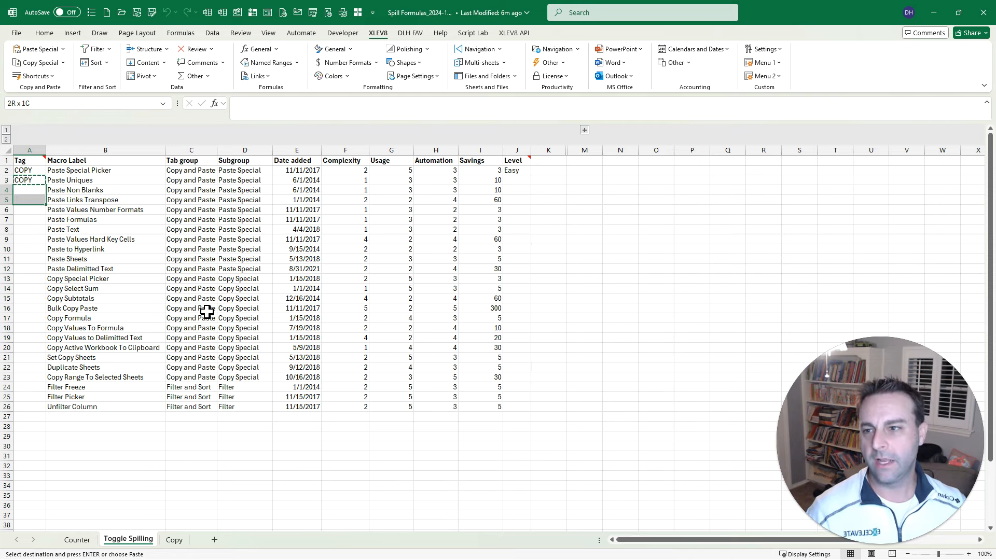
{"action": "key", "text": "shift+Down"}
{"action": "key", "text": "shift+Down"}
{"action": "key", "text": "shift+Down"}
{"action": "key", "text": "shift+Down"}
{"action": "key", "text": "shift+Down"}
{"action": "key", "text": "ctrl+v"}
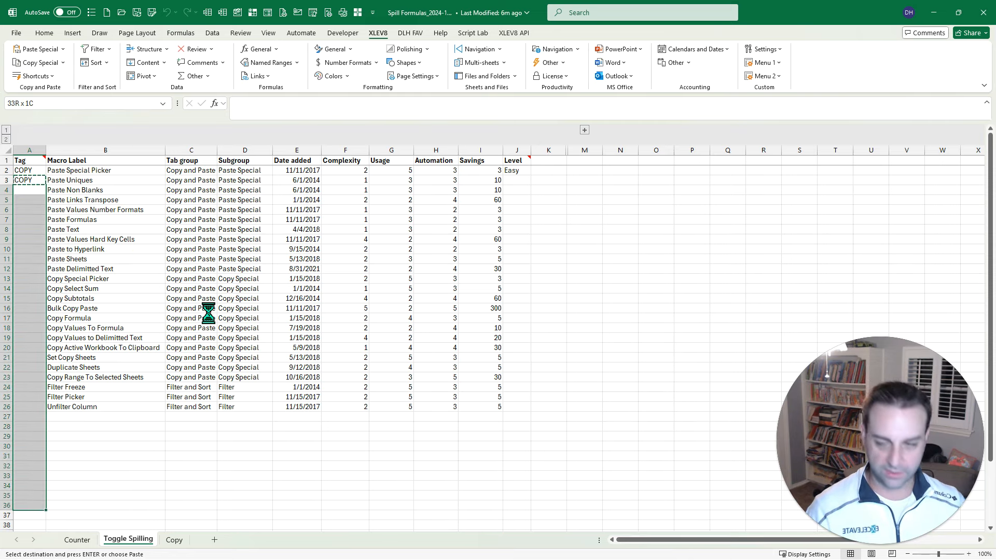
Examine the Tag formulas in the rows below the end of the data, down to A36
{"action": "key", "text": "ctrl+Down"}
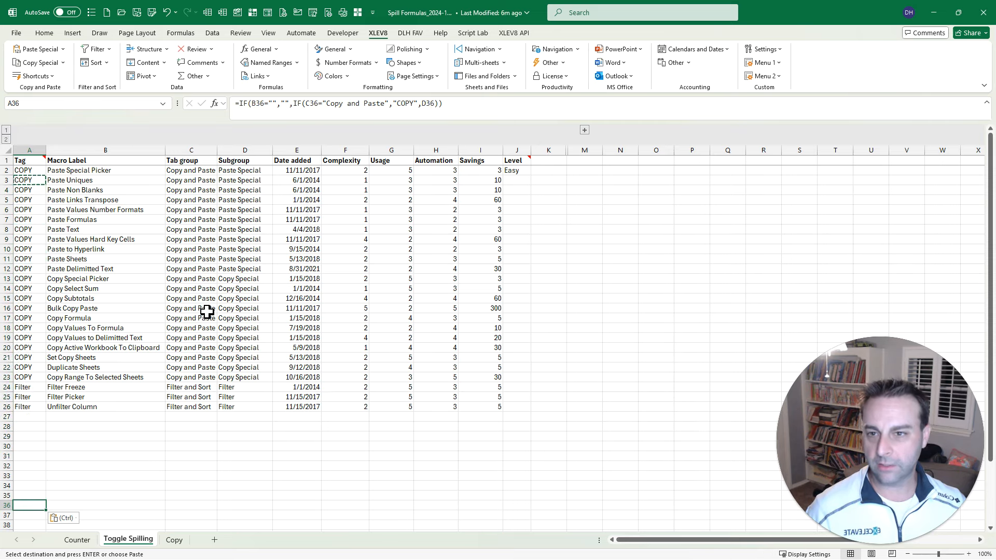
{"action": "key", "text": "Up"}
{"action": "key", "text": "Up"}
{"action": "key", "text": "Up"}
{"action": "key", "text": "Up"}
{"action": "key", "text": "Up"}
{"action": "key", "text": "Up"}
{"action": "key", "text": "Up"}
{"action": "key", "text": "Up"}
{"action": "key", "text": "Up"}
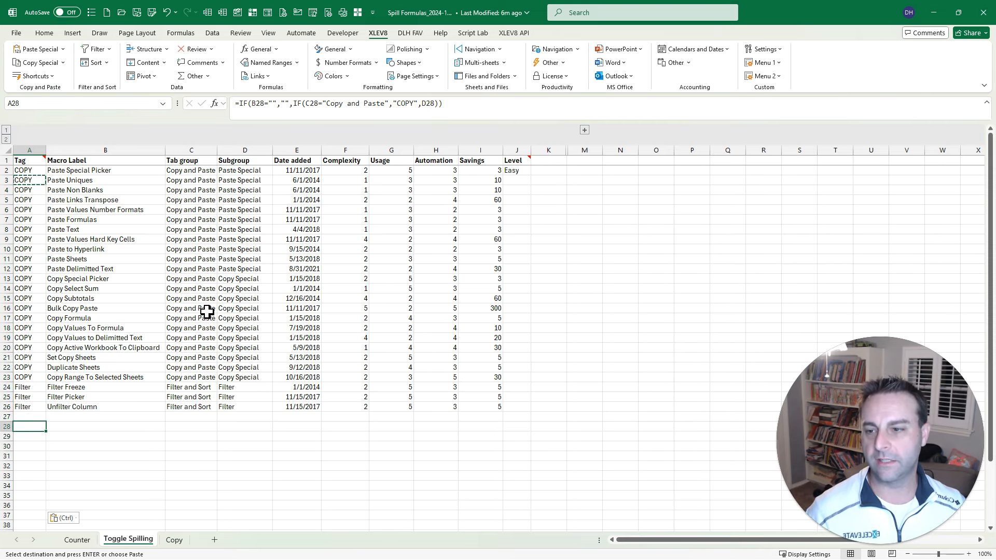
{"action": "key", "text": "ctrl+Down"}
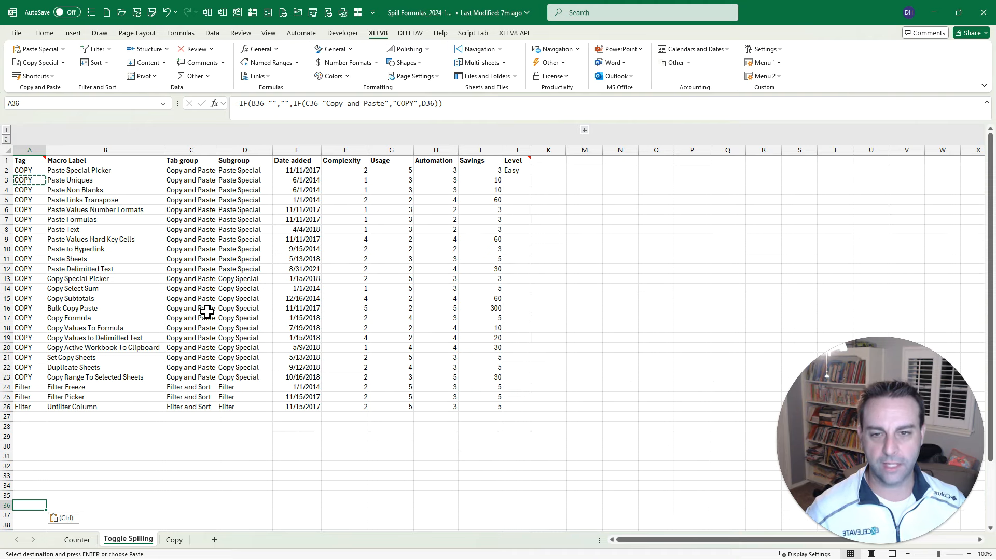
Clear the Tag formulas from A3 down, keeping only the formula in A2
{"action": "key", "text": "ctrl+Up"}
{"action": "key", "text": "Down"}
{"action": "key", "text": "Down"}
{"action": "key", "text": "ctrl+shift+Down"}
{"action": "key", "text": "Delete"}
{"action": "key", "text": "Up"}
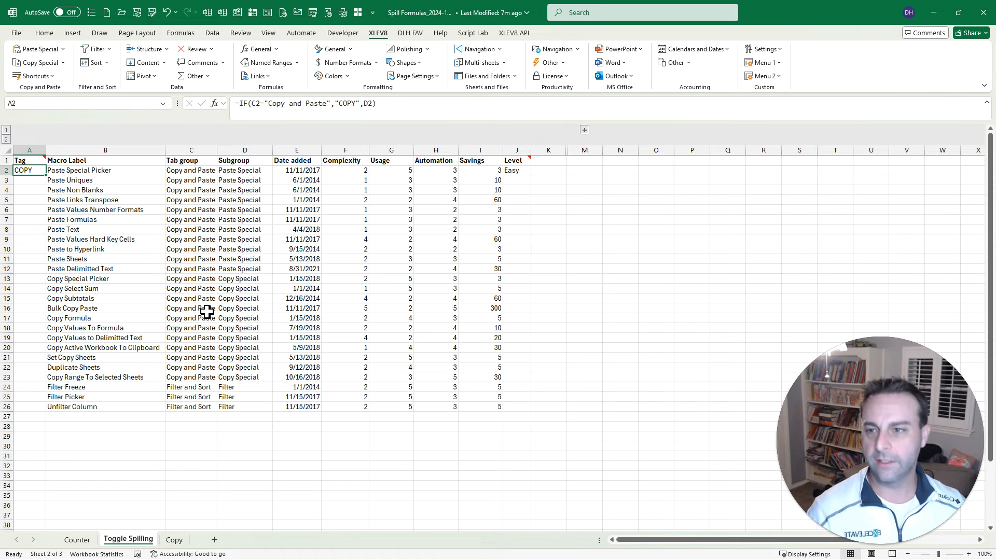
Run the Toggle Spilled Formula macro on the Tag formula in A2 with a row count of 5000
{"action": "key", "text": "F2"}
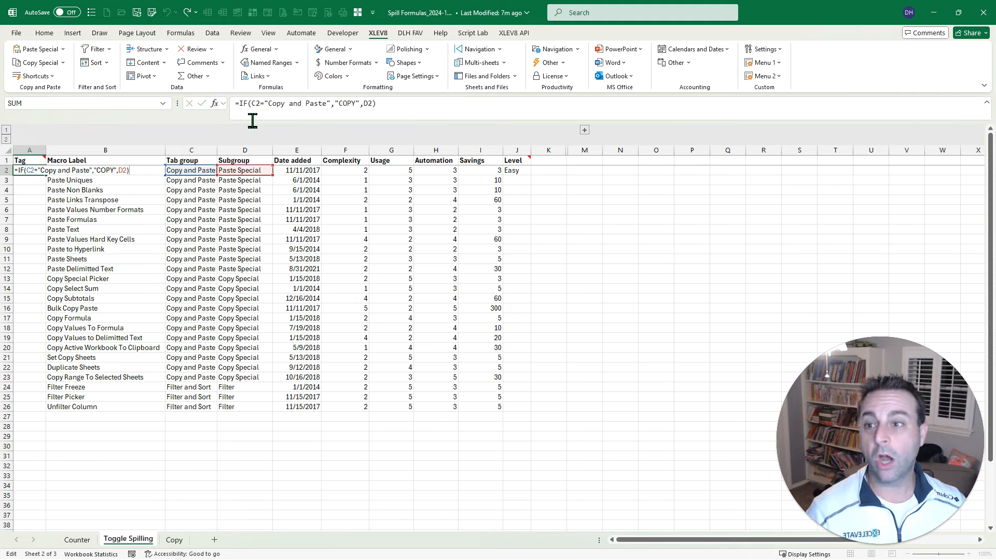
{"action": "key", "text": "ctrl+Return"}
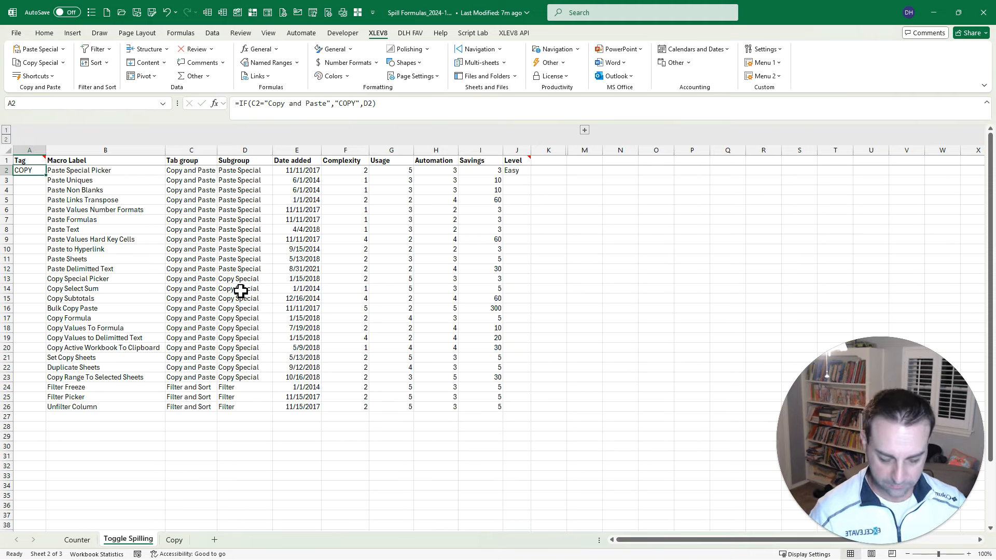
{"action": "key", "text": "ctrl+shift+m"}
{"action": "type", "text": "toggle s"}
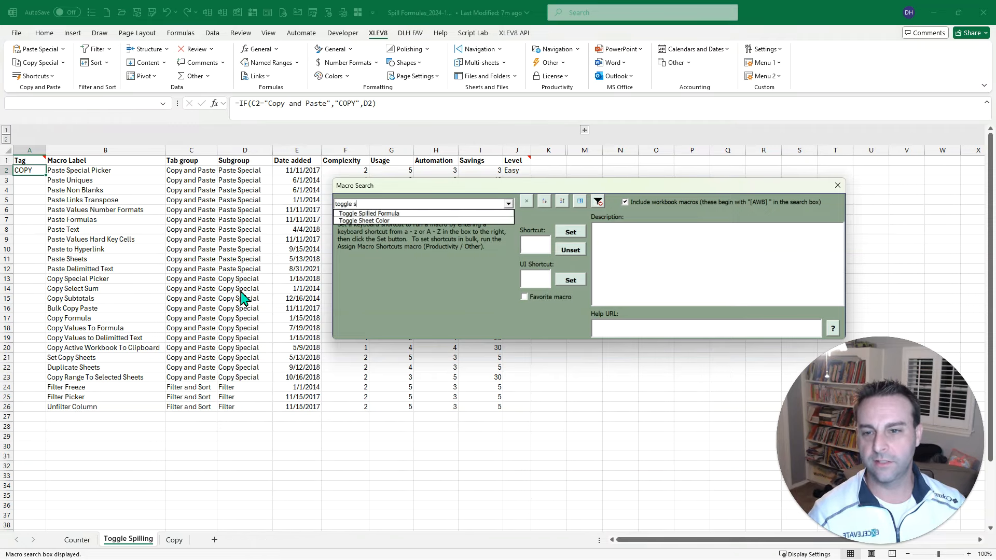
{"action": "key", "text": "Down"}
{"action": "key", "text": "Return"}
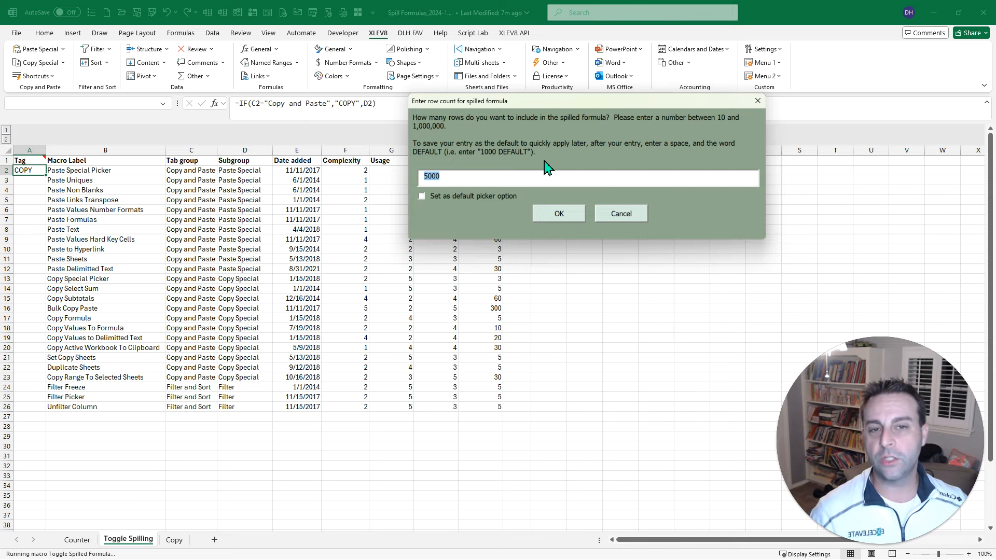
{"action": "left_click", "coordinate": [557, 214]}
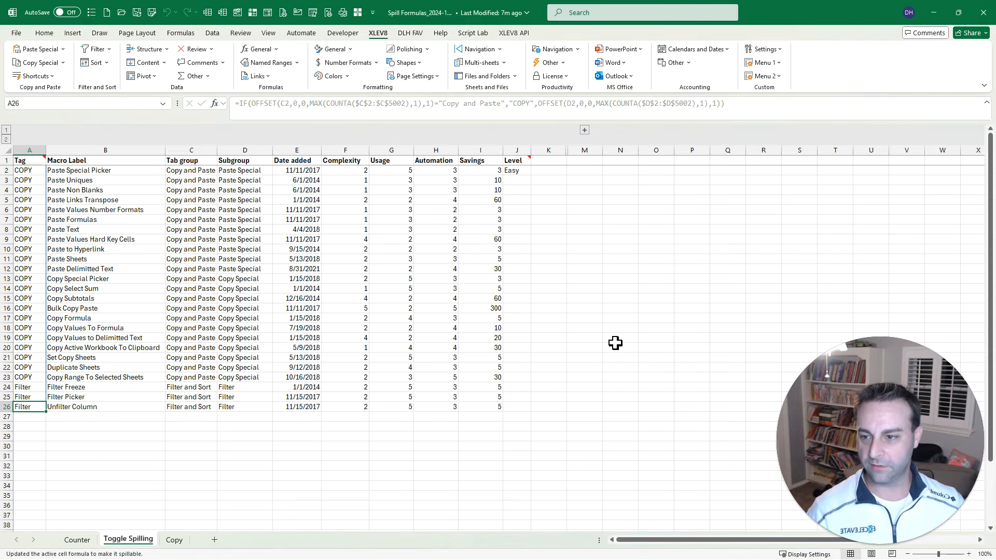
Append the filter macro rows from the Copy sheet below the Toggle Spilling list at B27, as values and number formats
{"action": "key", "text": "ctrl+Down"}
{"action": "key", "text": "ctrl+Page_Down"}
{"action": "key", "text": "ctrl+c"}
{"action": "key", "text": "ctrl+Page_Up"}
{"action": "key", "text": "Right"}
{"action": "key", "text": "Down"}
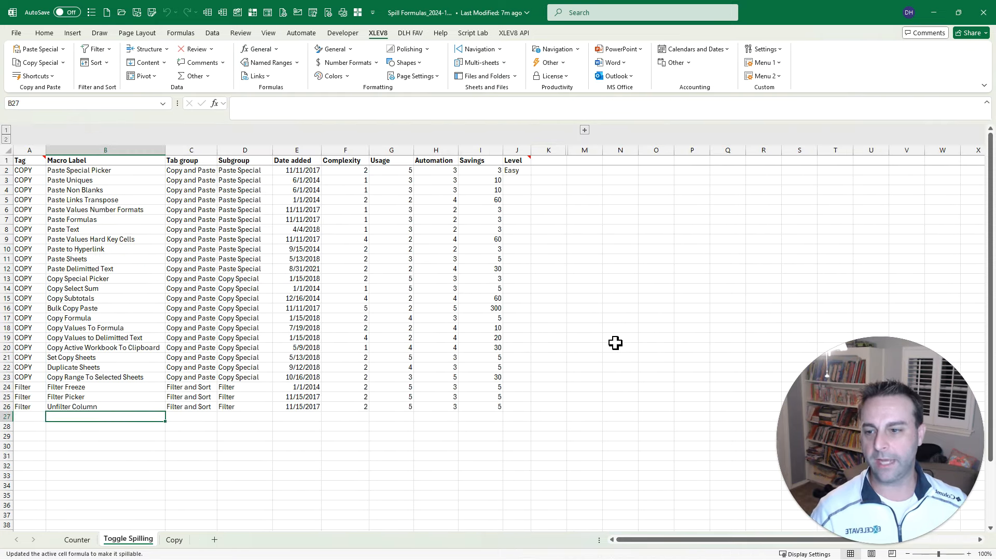
{"action": "key", "text": "ctrl+shift+v"}
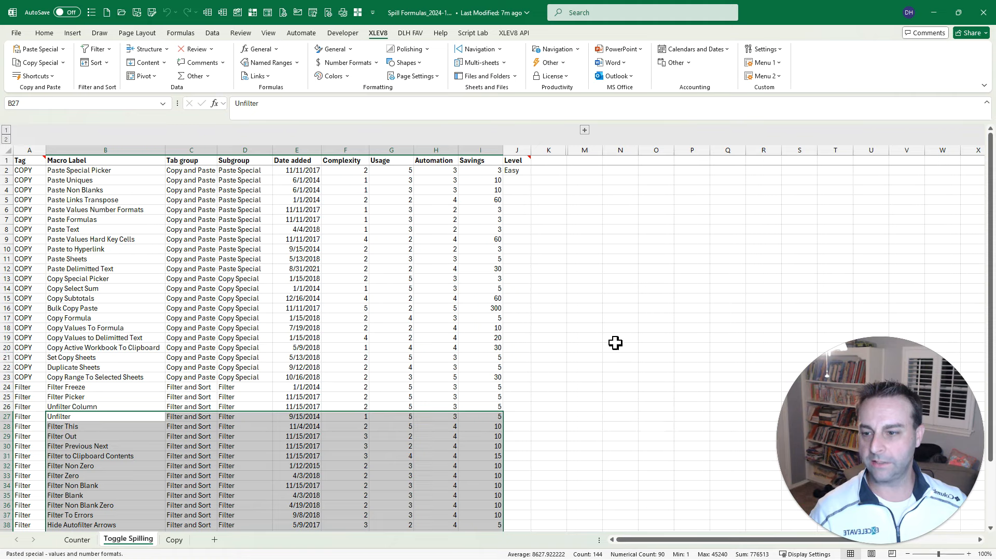
Check the Tag column alongside the appended rows and inspect the spilled formula in A2
{"action": "key", "text": "ctrl+Down"}
{"action": "key", "text": "Down"}
{"action": "key", "text": "Down"}
{"action": "key", "text": "Down"}
{"action": "key", "text": "Up"}
{"action": "key", "text": "Up"}
{"action": "key", "text": "Up"}
{"action": "key", "text": "ctrl+Up"}
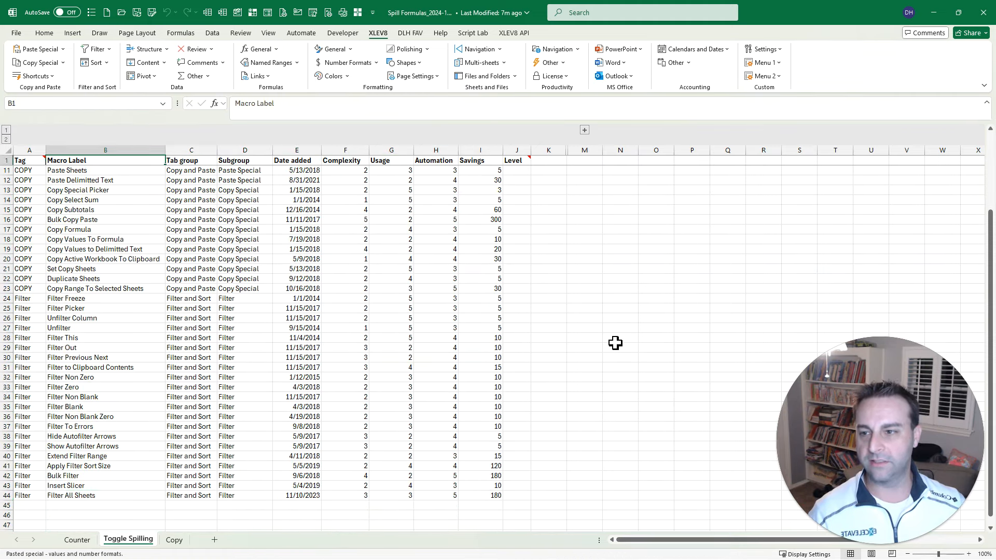
{"action": "key", "text": "Down"}
{"action": "key", "text": "Left"}
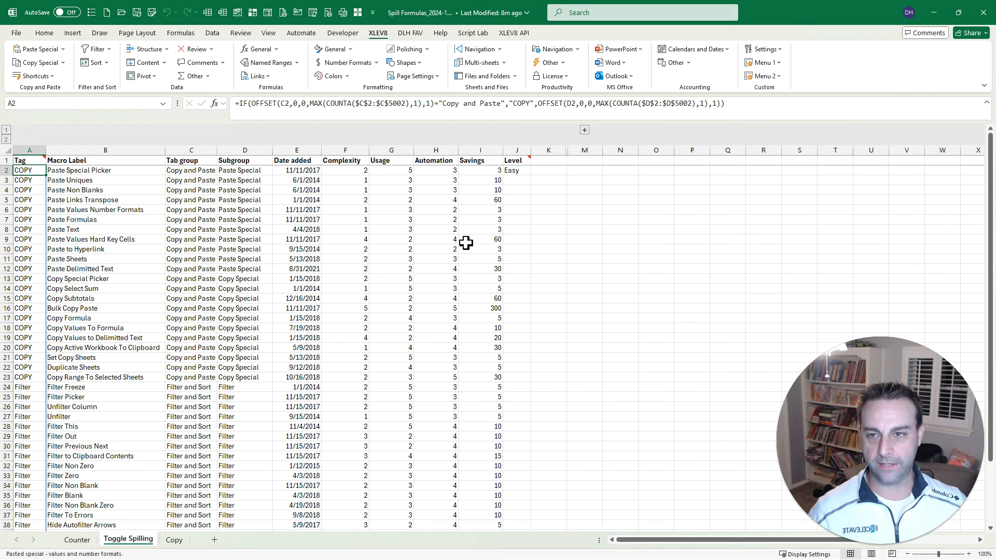
{"action": "key", "text": "ctrl+c"}
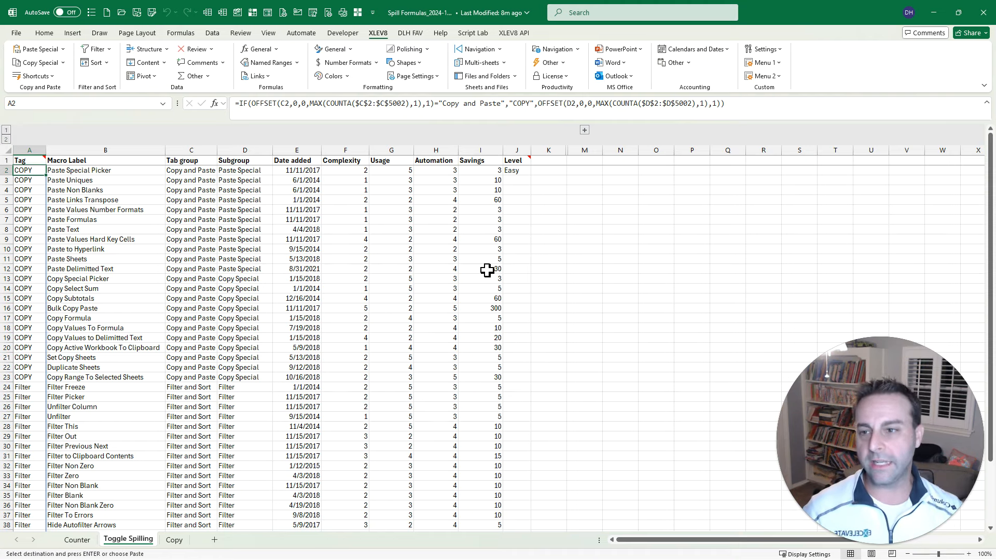
{"action": "key", "text": "Right"}
{"action": "key", "text": "ctrl+Down"}
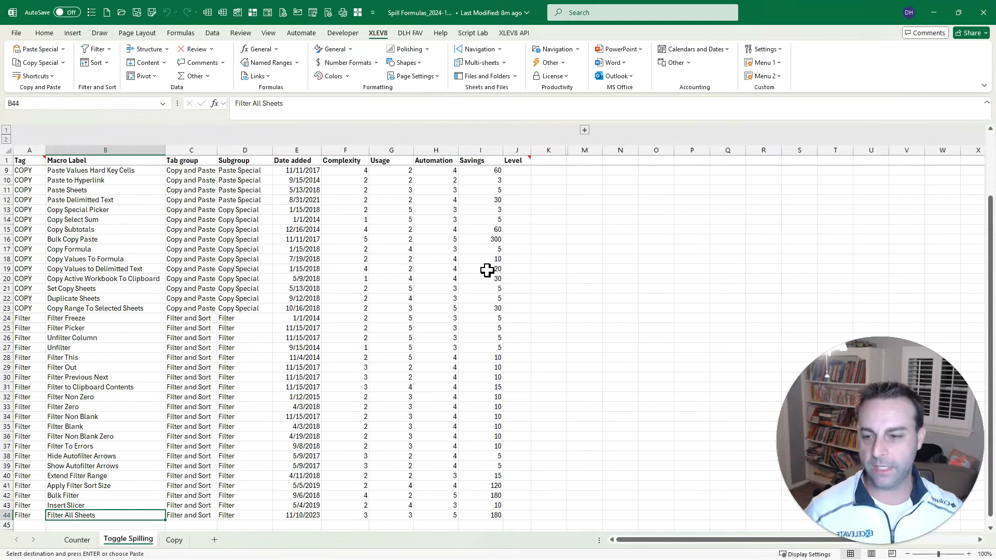
{"action": "key", "text": "ctrl+Home"}
{"action": "key", "text": "Right"}
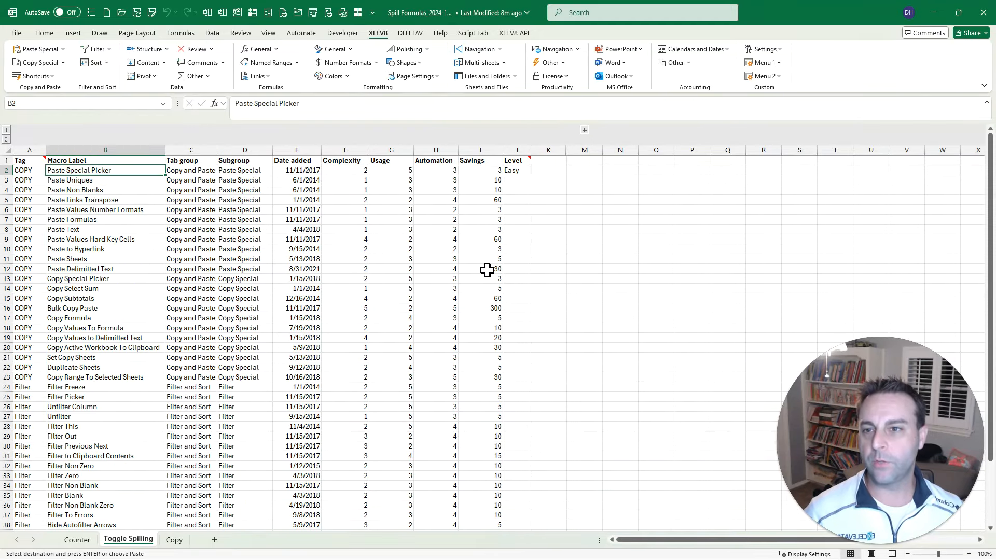
{"action": "key", "text": "Left"}
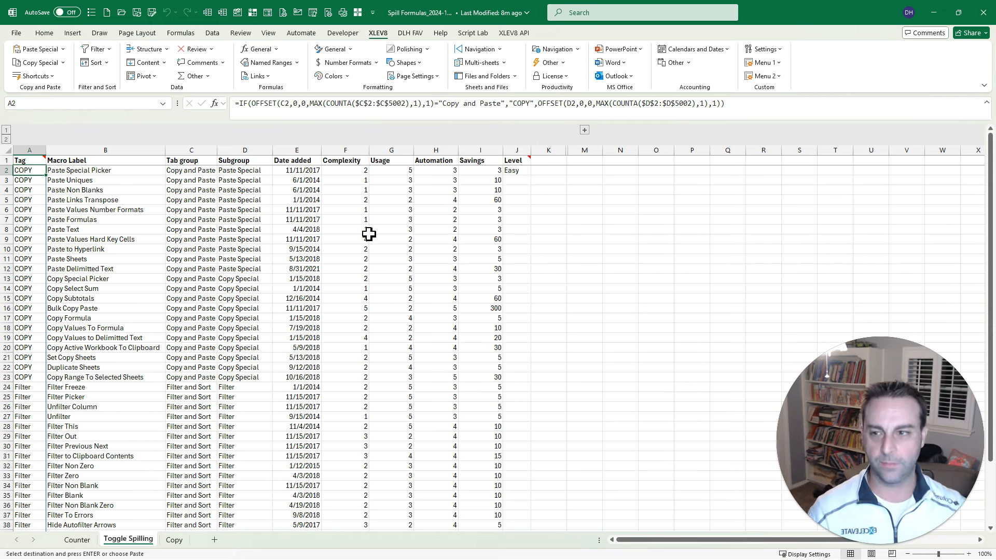
Rerun the recent Toggle Spilled Formula macro on A2 and remove the formula's spilling components
{"action": "key", "text": "ctrl+shift+r"}
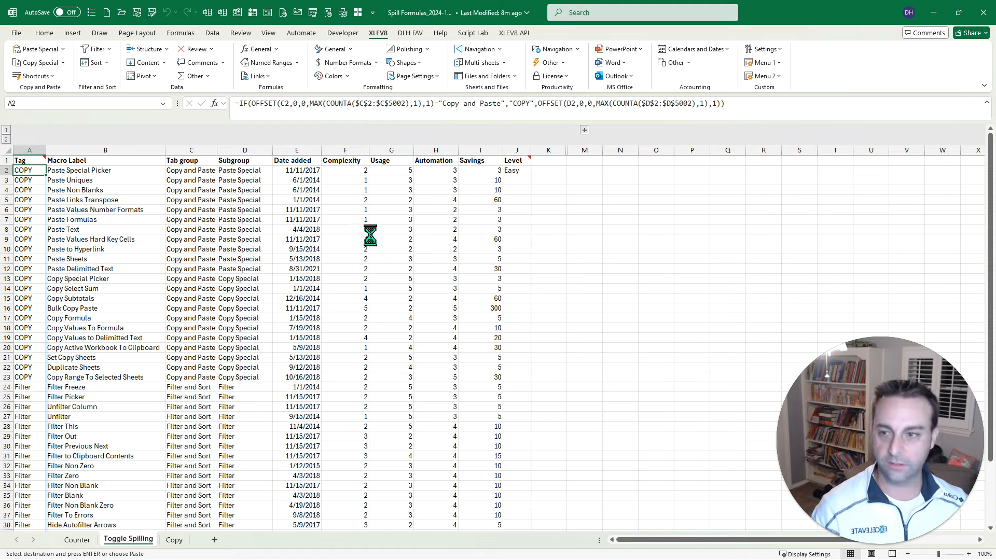
{"action": "type", "text": "2"}
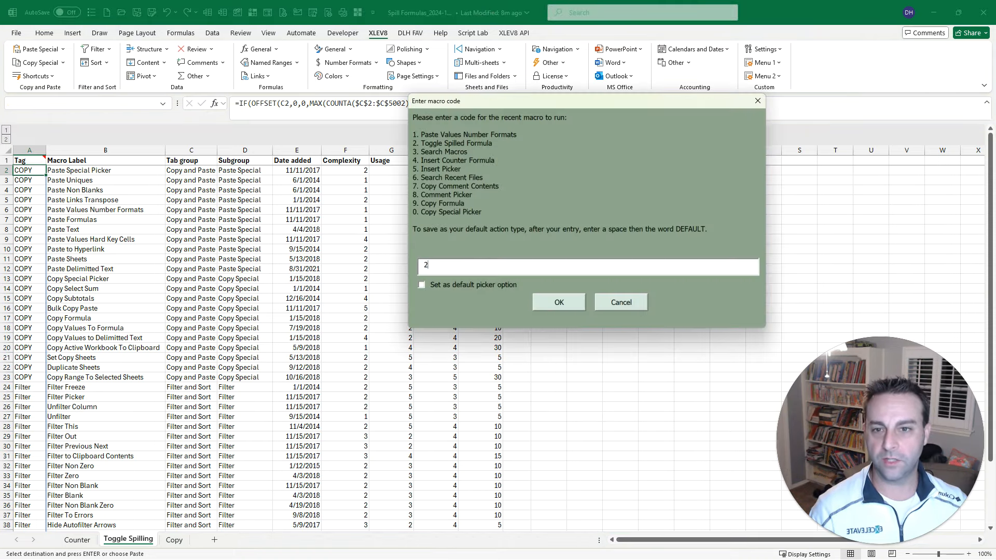
{"action": "key", "text": "Return"}
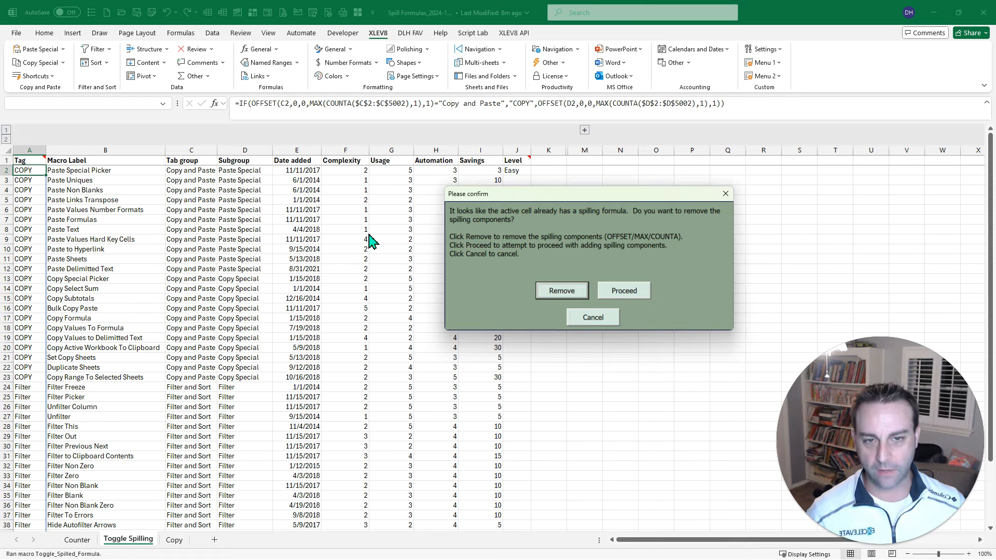
{"action": "key", "text": "Return"}
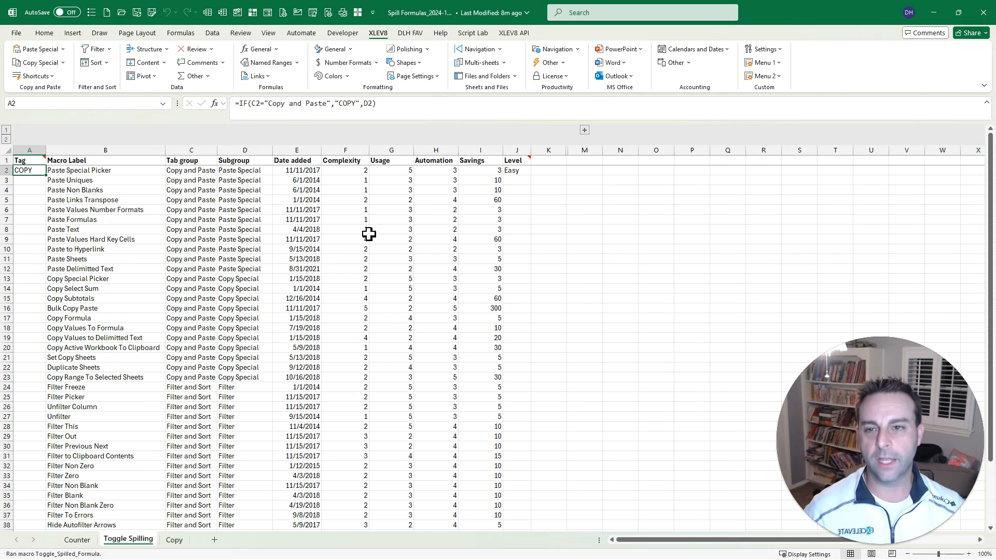
Rerun the Toggle Spilled Formula macro on the Level formula in J2 with a row count of 5000 and check the column's extent
{"action": "key", "text": "ctrl+c"}
{"action": "key", "text": "ctrl+Right"}
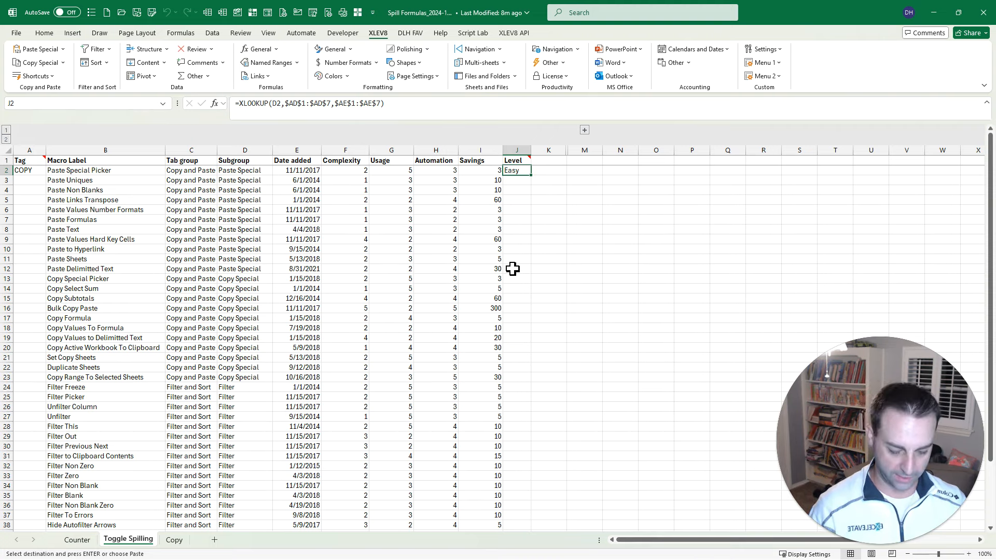
{"action": "key", "text": "ctrl+shift+r"}
{"action": "key", "text": "Return"}
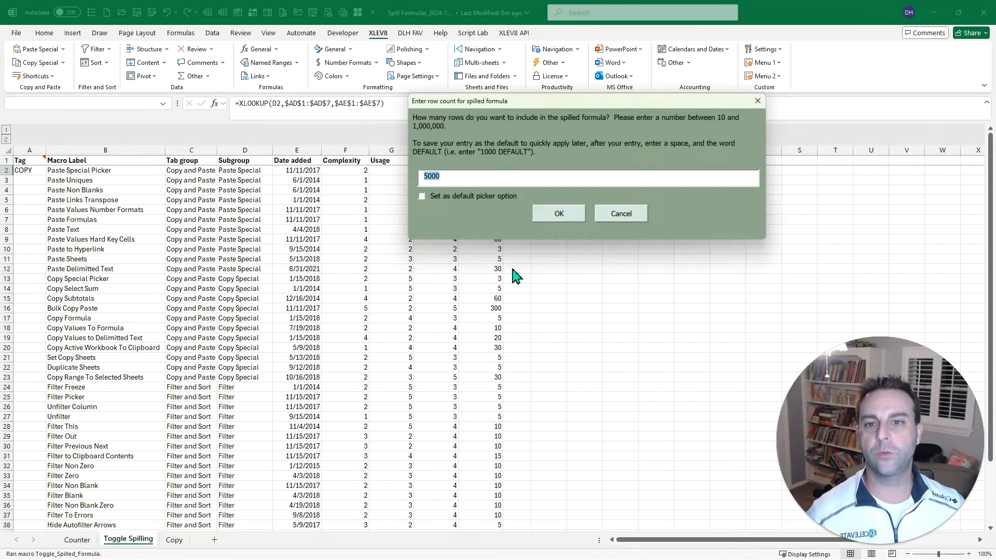
{"action": "key", "text": "Return"}
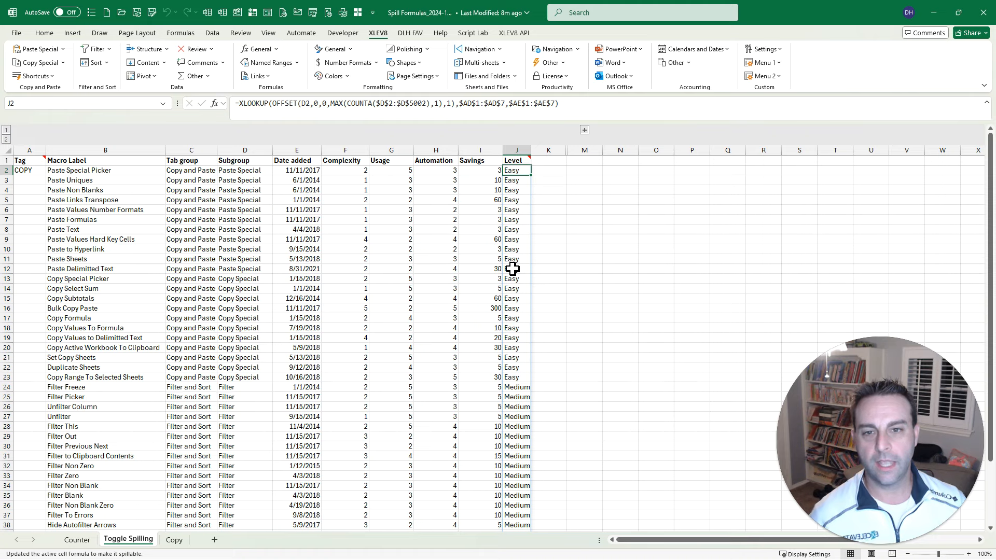
{"action": "key", "text": "ctrl+Down"}
{"action": "key", "text": "ctrl+Up"}
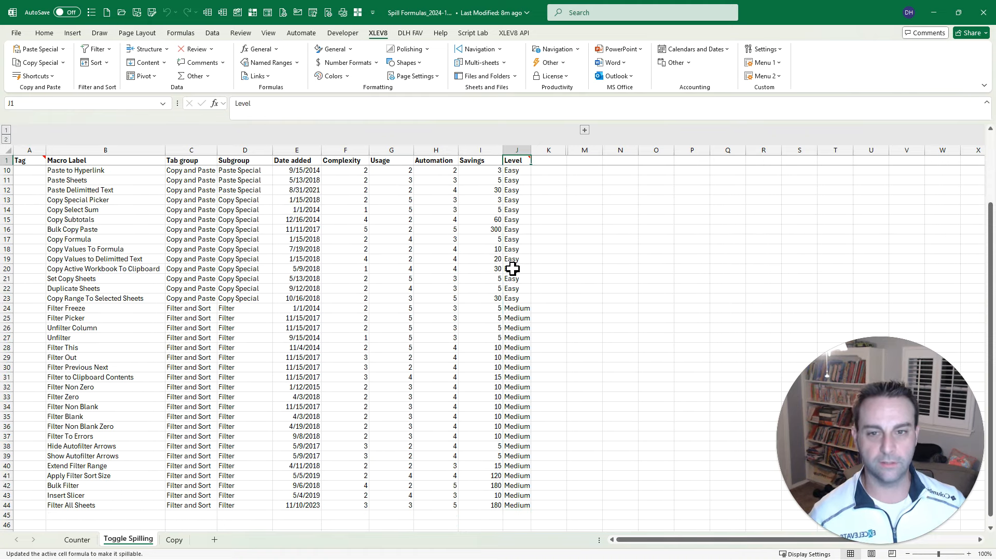
Reapply the Toggle Spilled Formula macro to the Tag formula in A2 with a row count of 5000
{"action": "key", "text": "Down"}
{"action": "key", "text": "ctrl+Left"}
{"action": "key", "text": "ctrl+shift+r"}
{"action": "key", "text": "Return"}
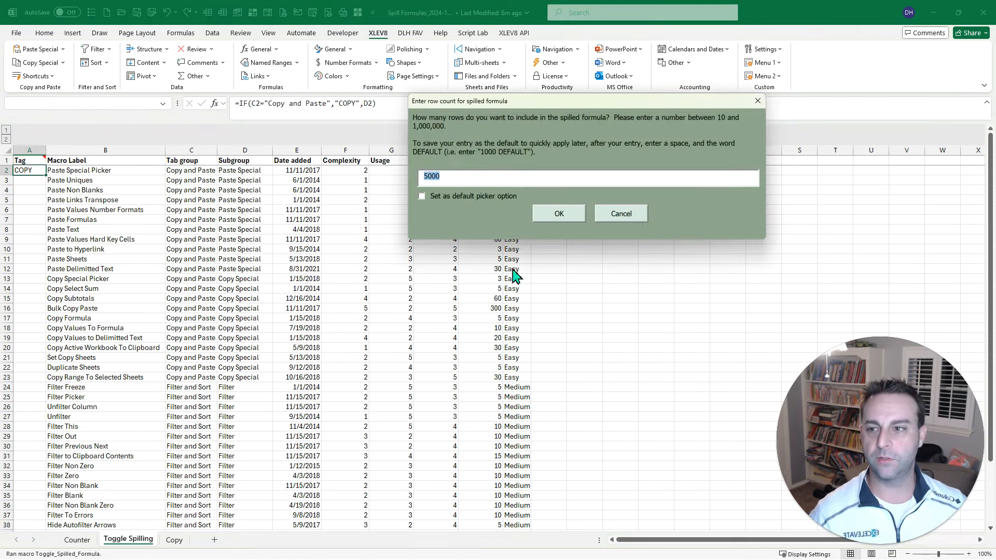
{"action": "key", "text": "Return"}
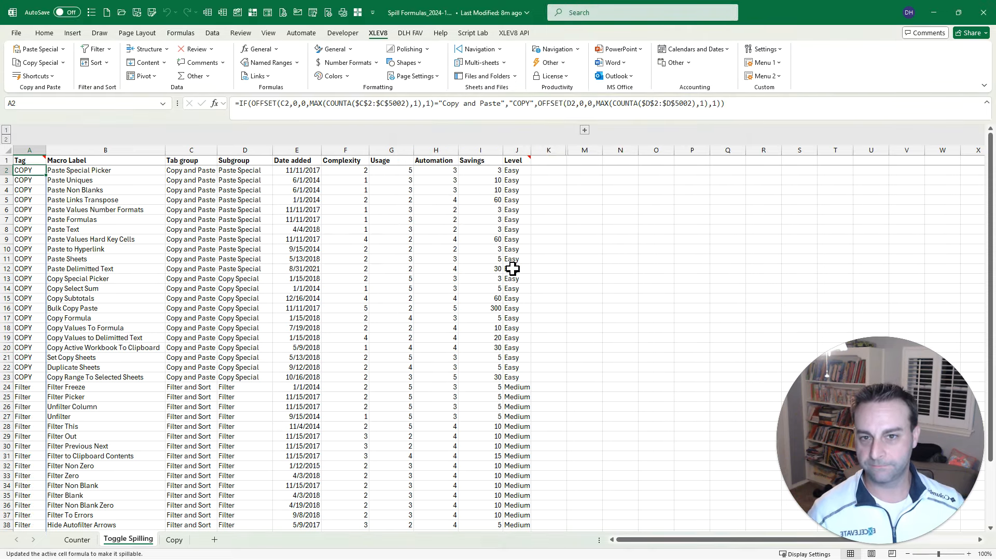
Expand the grouped columns to compare the before and after versions of Formula 1 and Formula 2, and inspect the Level formula in J2
{"action": "left_click", "coordinate": [584, 130]}
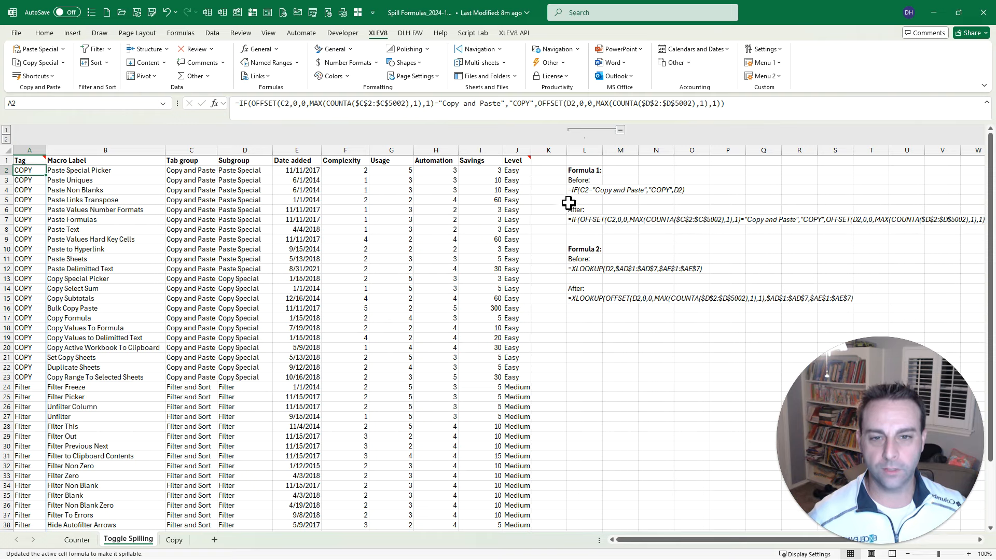
{"action": "left_click", "coordinate": [555, 192]}
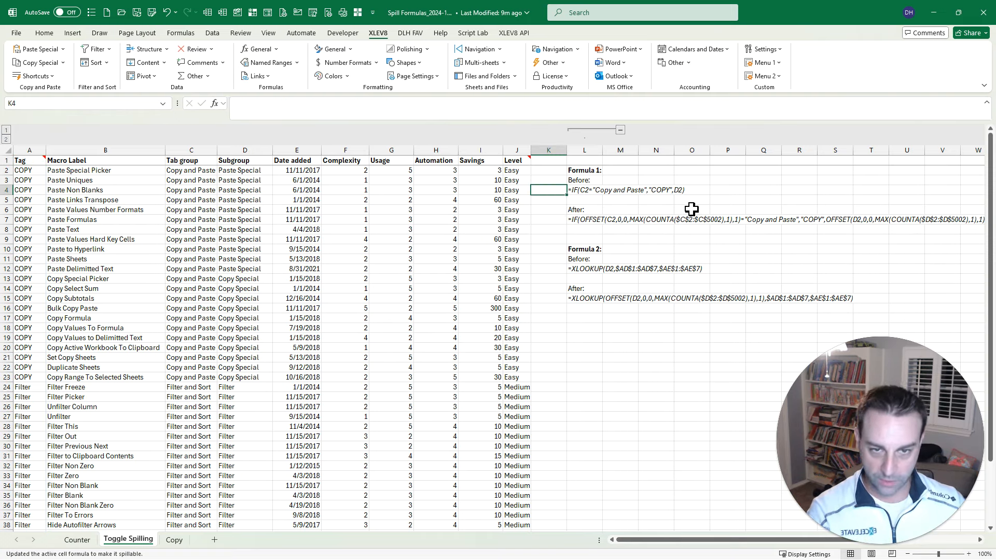
{"action": "scroll", "coordinate": [669, 290], "scroll_direction": "right", "scroll_amount": 3}
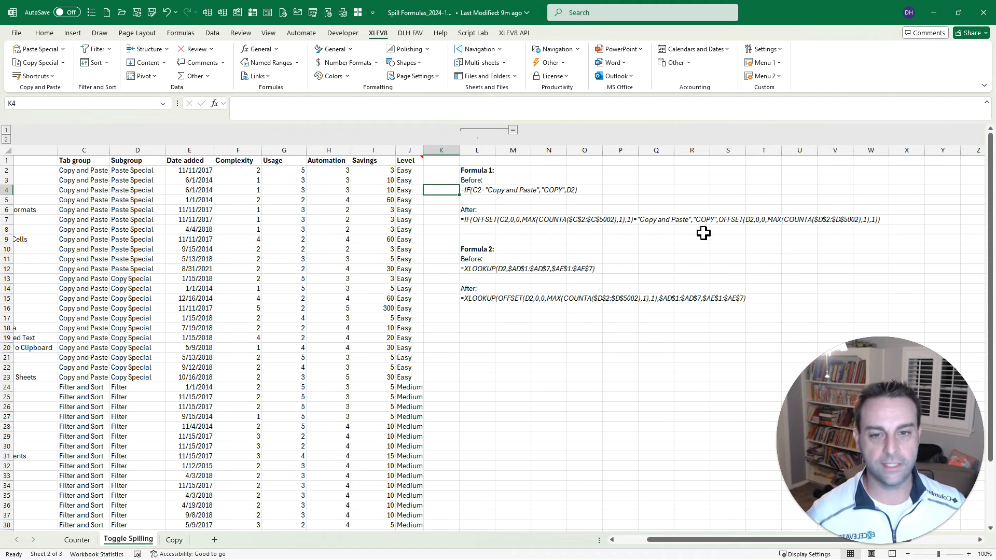
{"action": "left_click", "coordinate": [445, 267]}
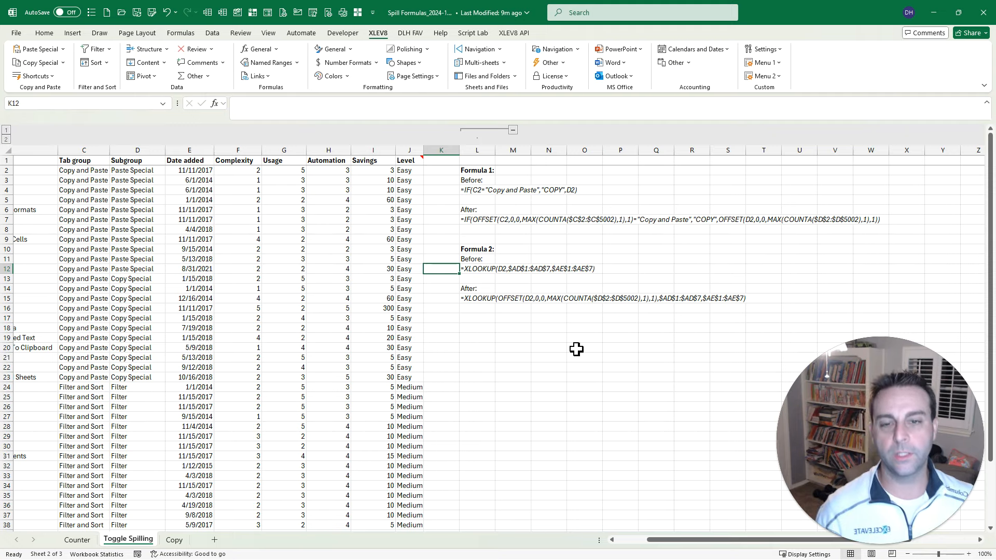
{"action": "scroll", "coordinate": [576, 349], "scroll_direction": "left", "scroll_amount": 3}
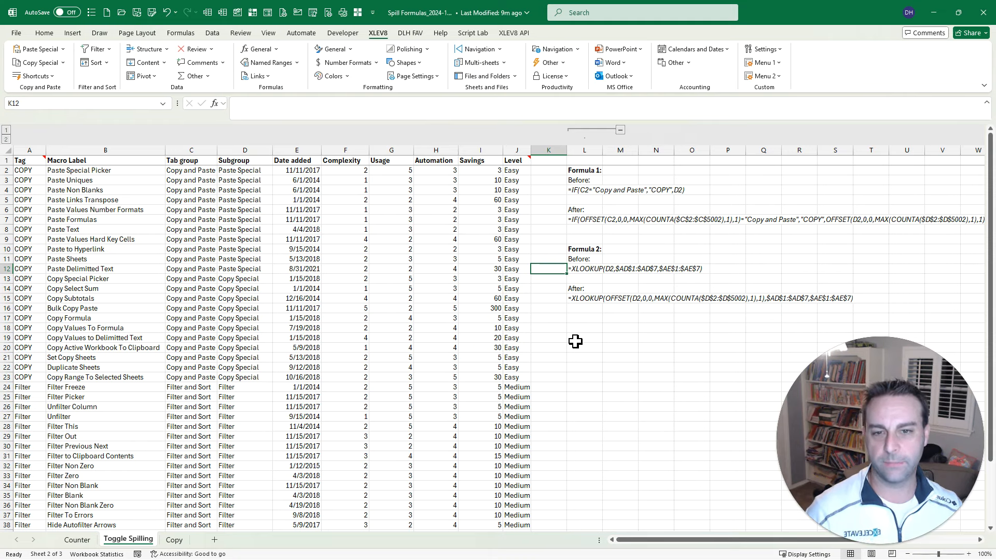
{"action": "key", "text": "Left"}
{"action": "key", "text": "ctrl+Up"}
{"action": "key", "text": "Down"}
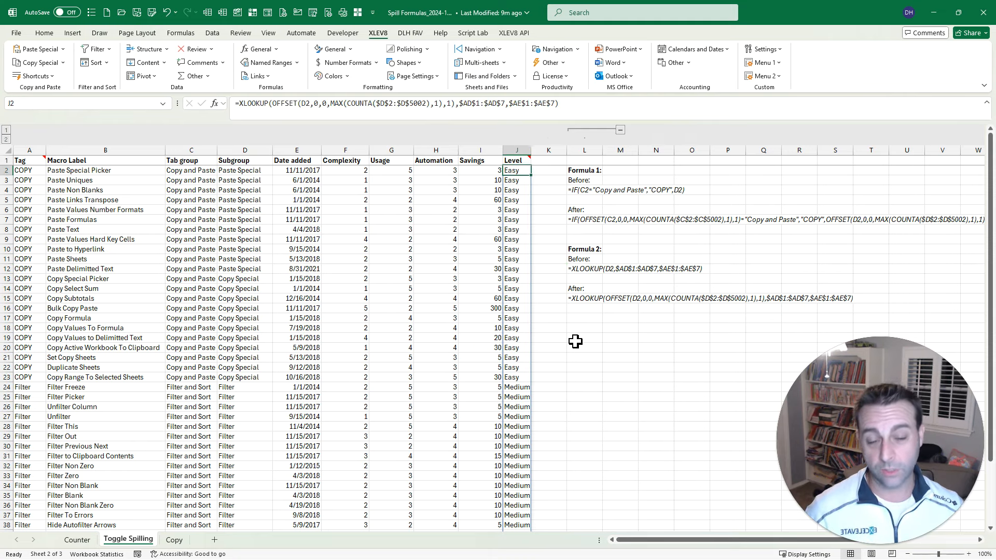